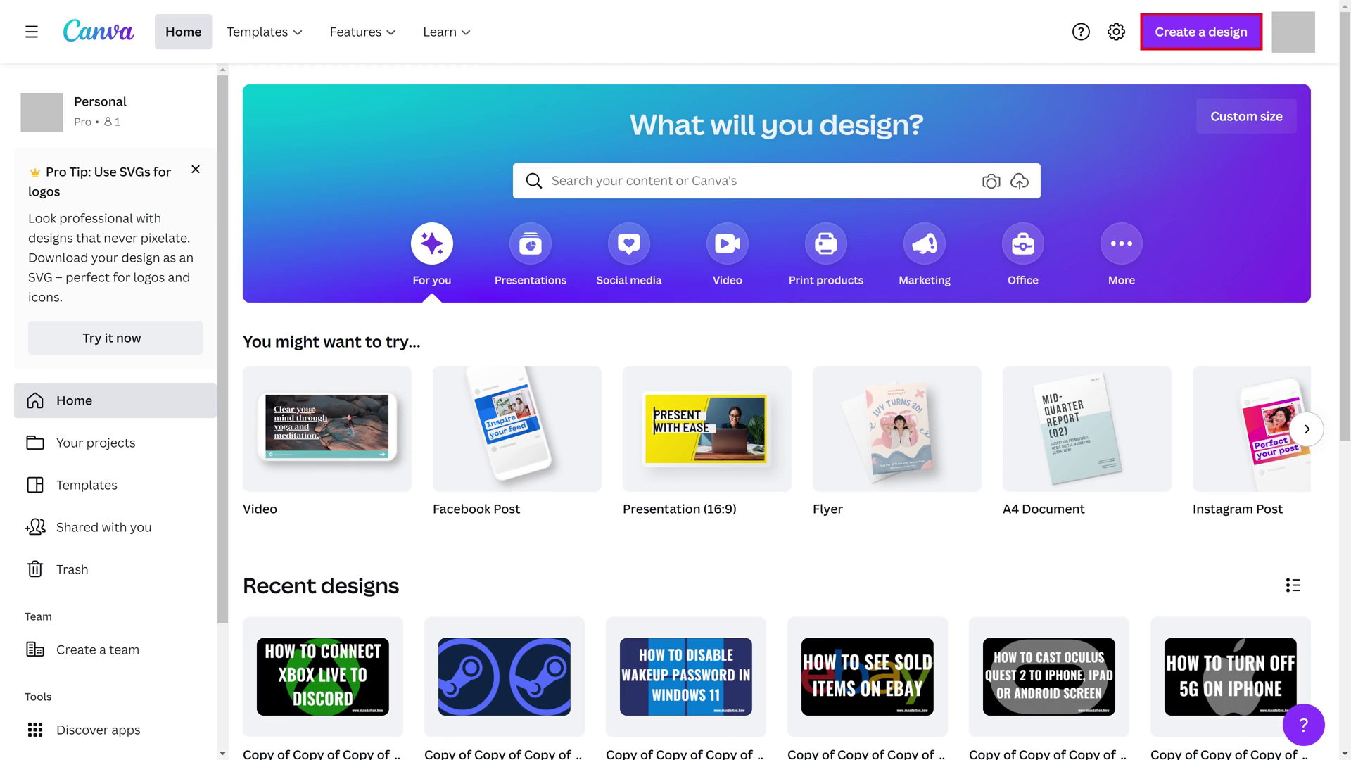
Start a new custom-size design and open the MAX DALTON logo in the editor.
left_click(1201, 32)
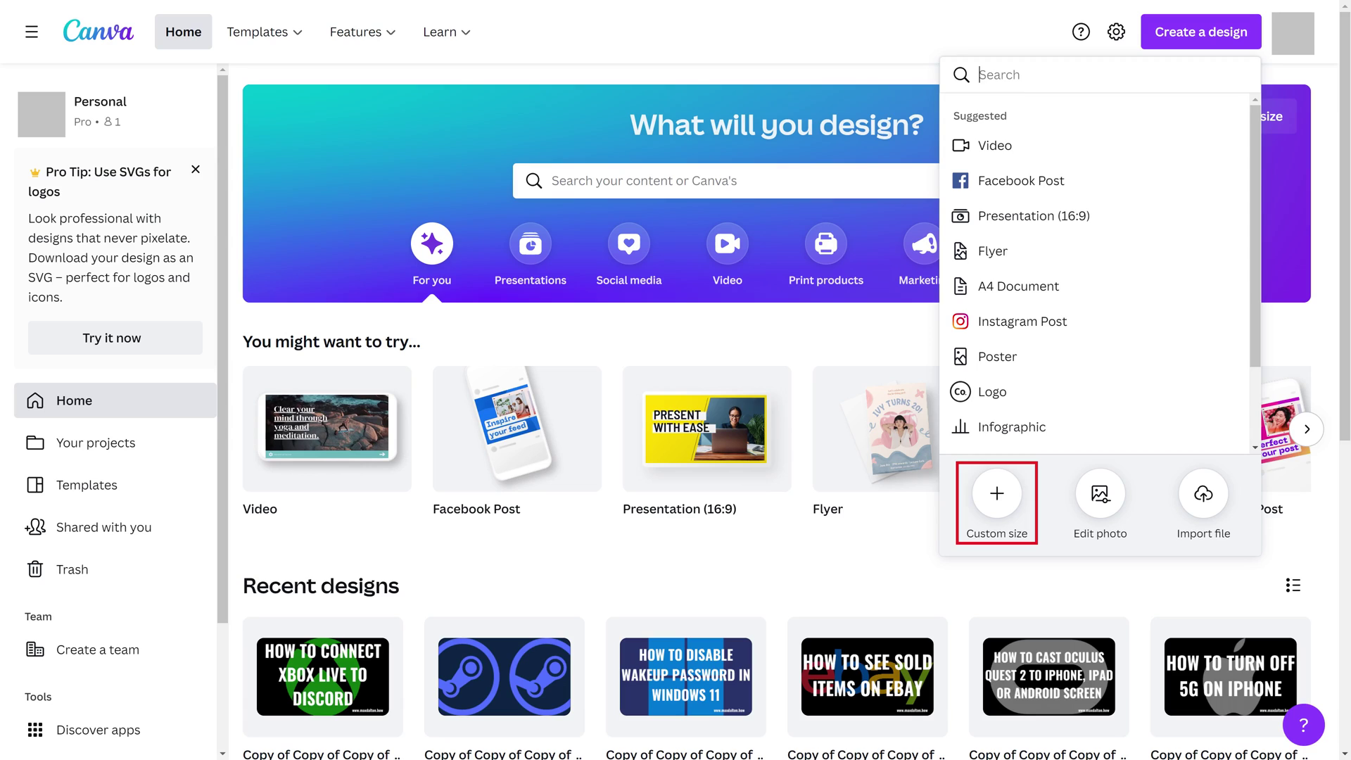
left_click(996, 501)
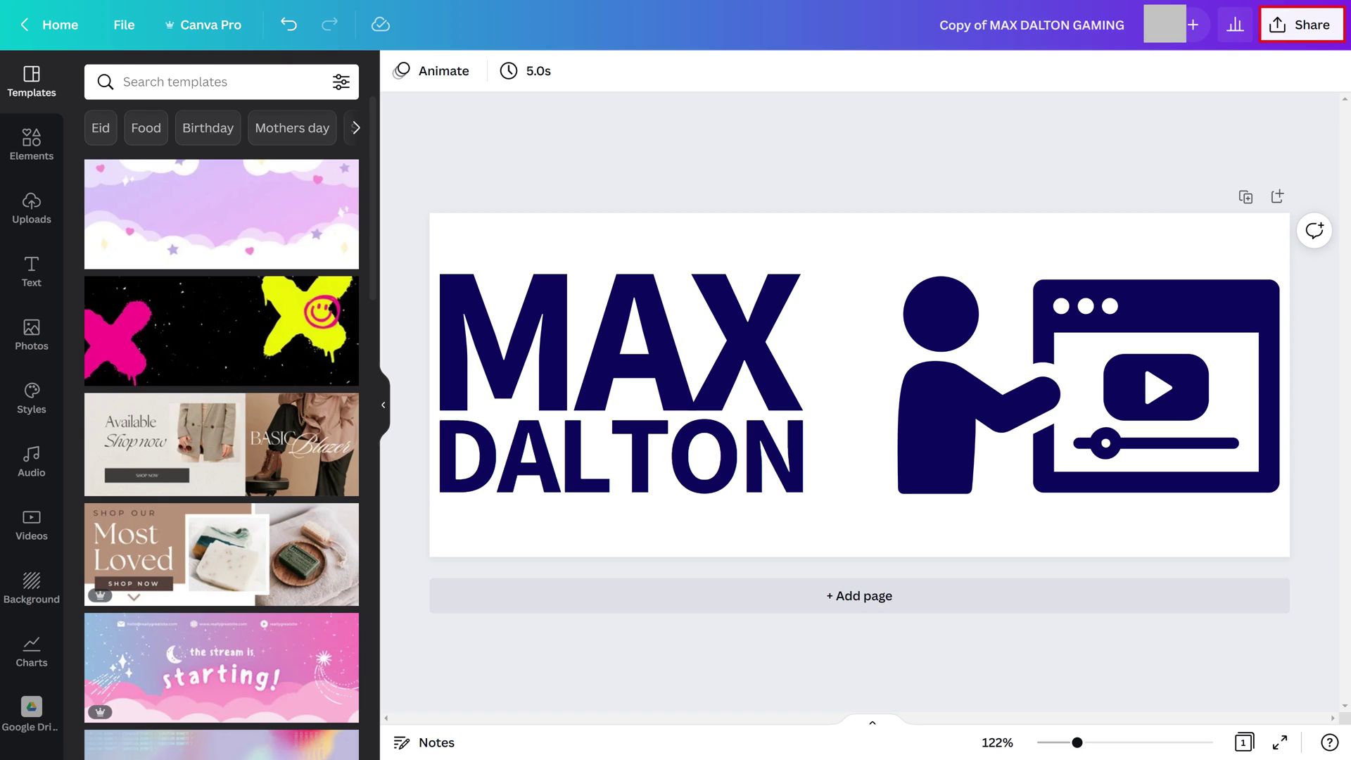
Bring up the Share panel's download settings for the MAX DALTON logo.
left_click(1301, 23)
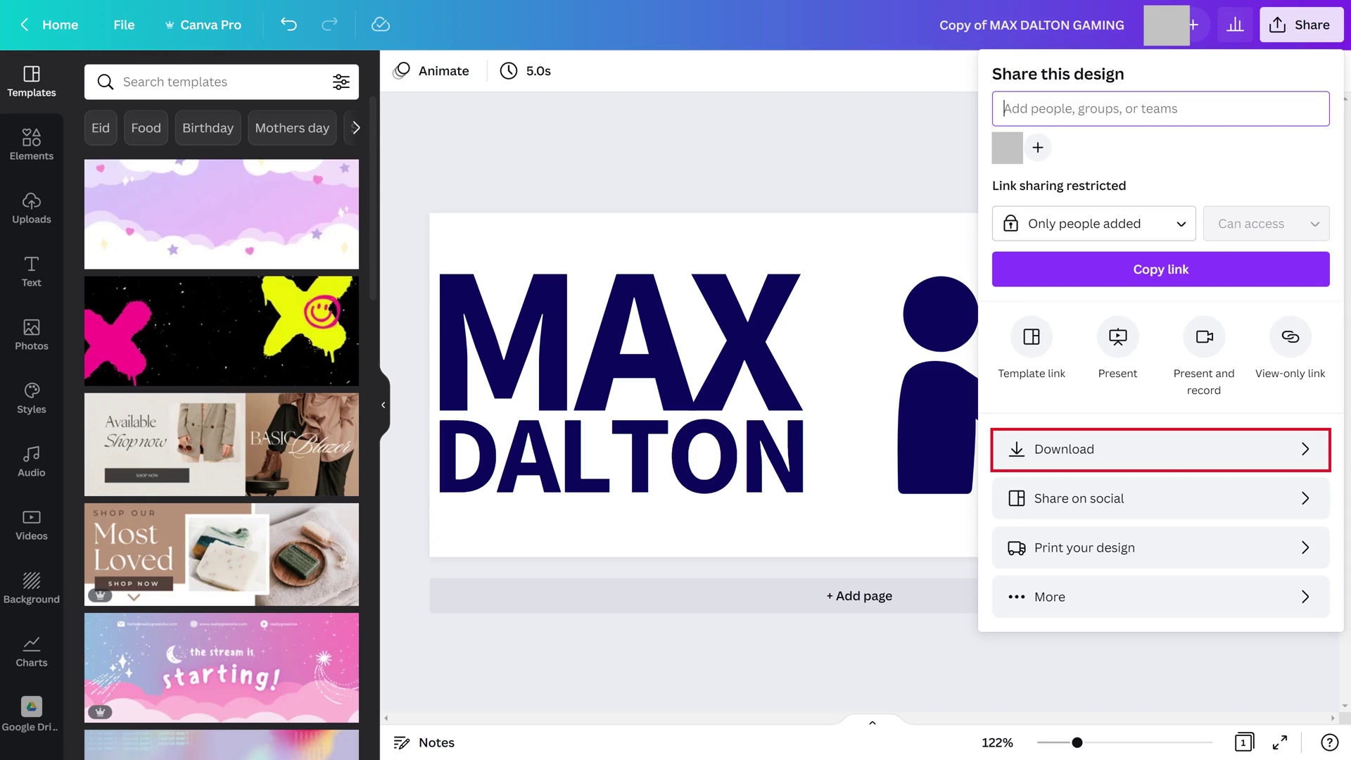
left_click(1160, 448)
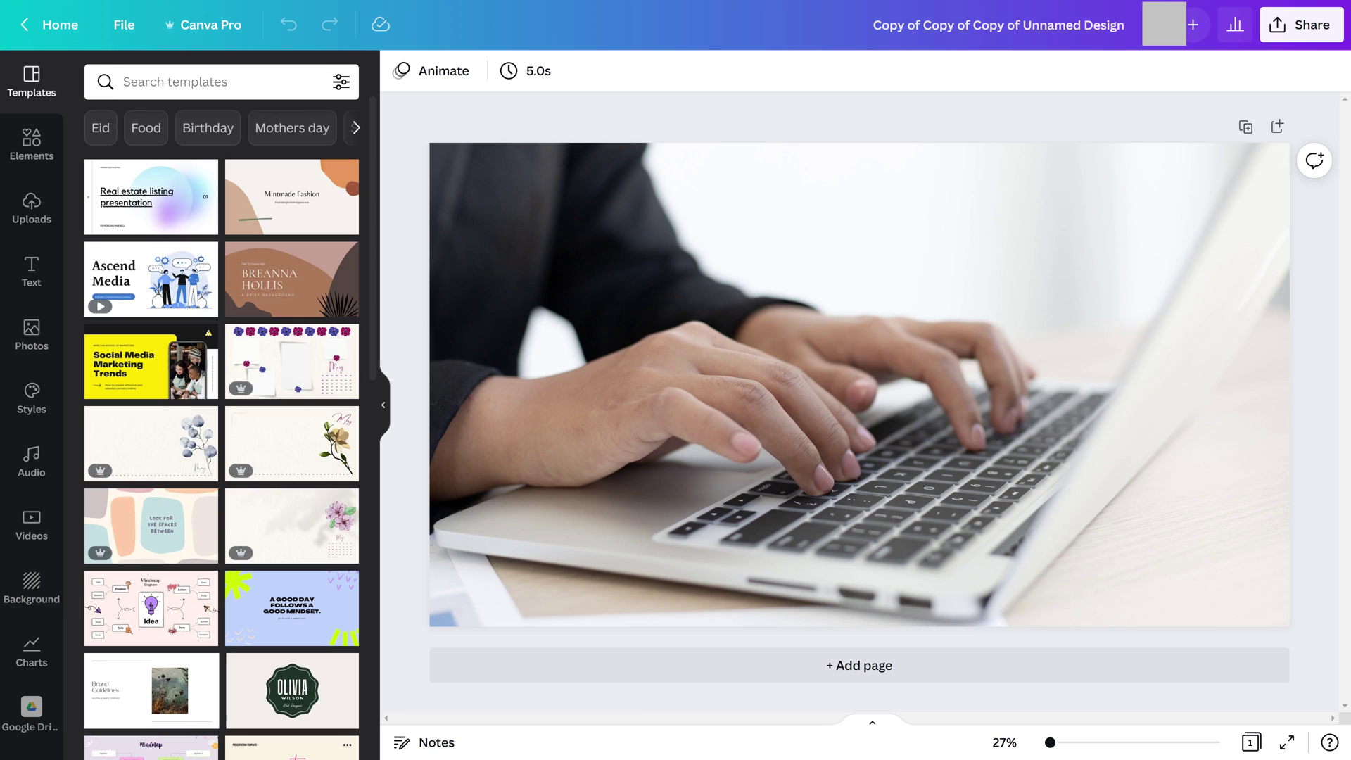
scroll(32, 402, "down", 4)
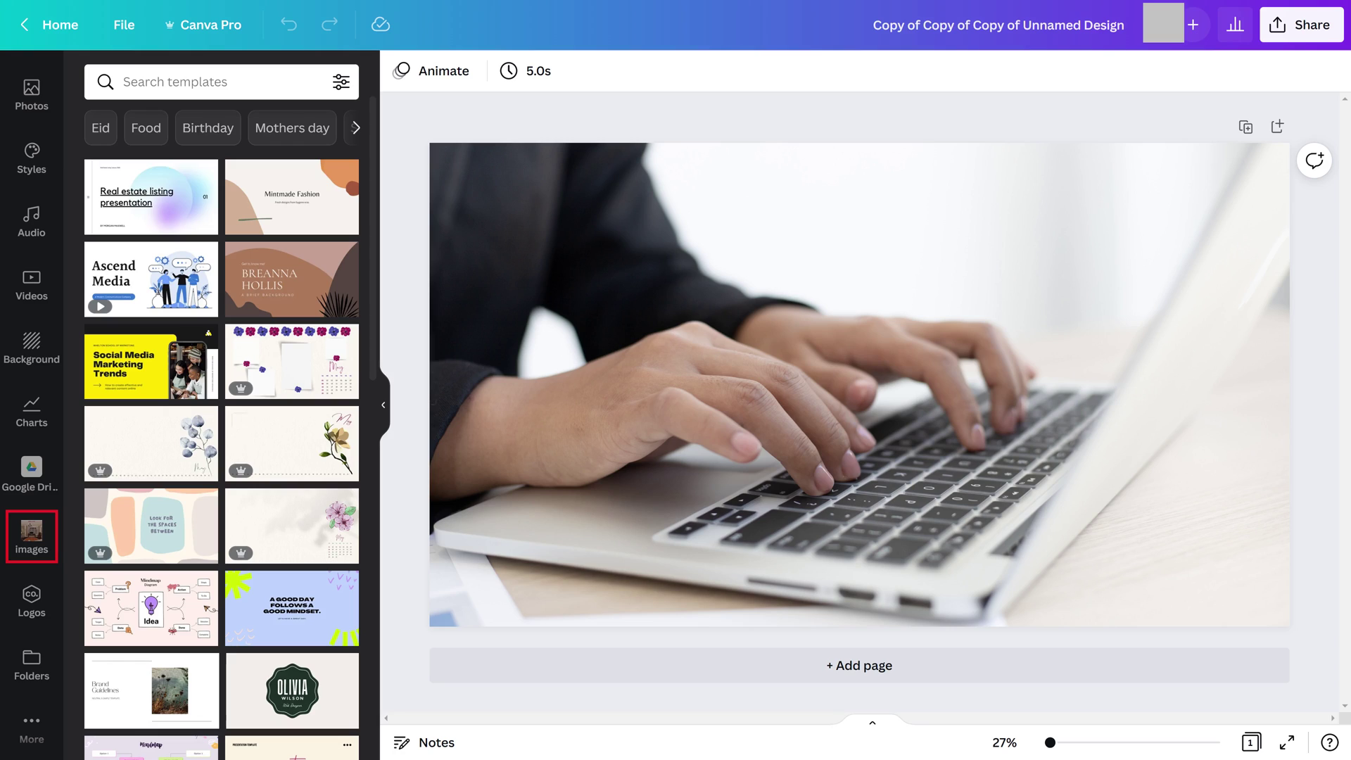
Show the uploaded images folder and its add-files options for the logo PNG.
left_click(31, 536)
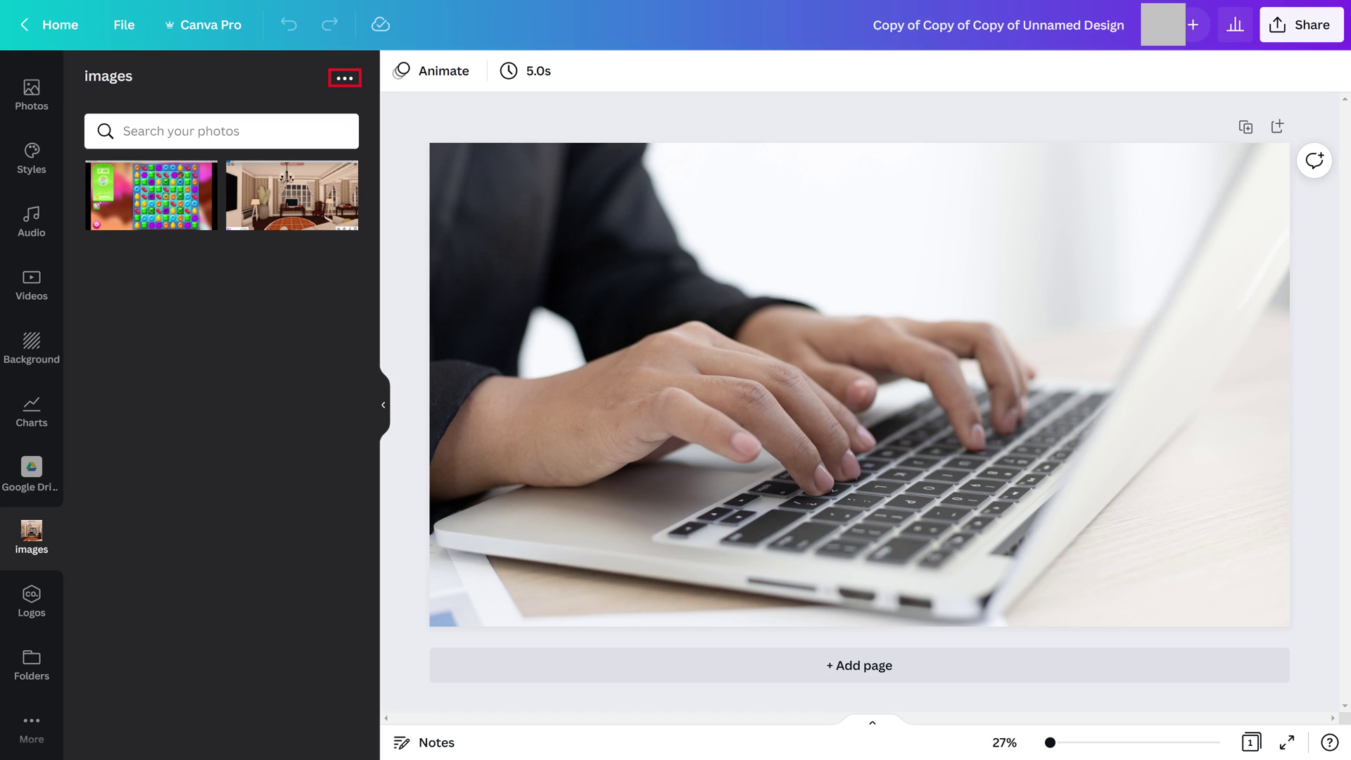
left_click(344, 77)
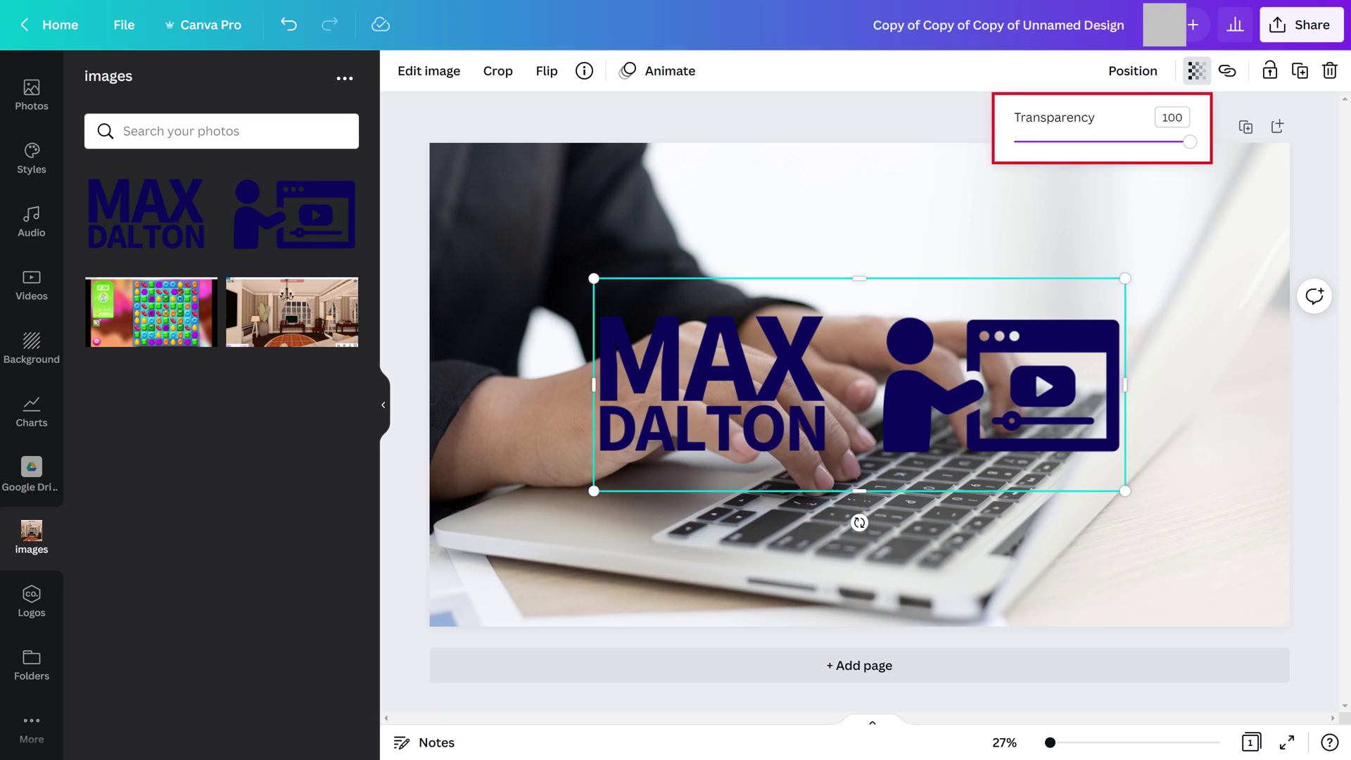
Drag the logo's transparency slider from 100 down to 22.
left_click_drag(1189, 140, 1052, 141)
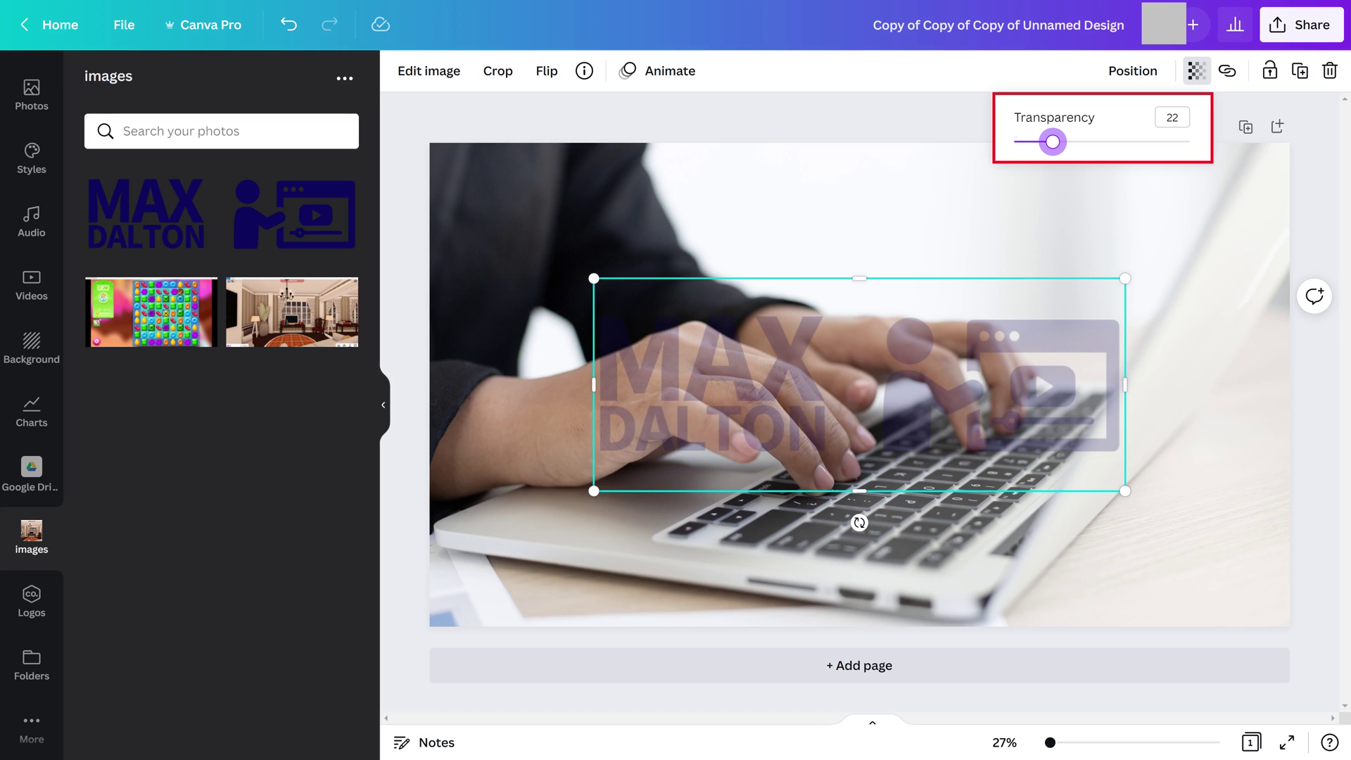
Dismiss the Transparency popup by clicking the laptop background photo.
left_click(859, 227)
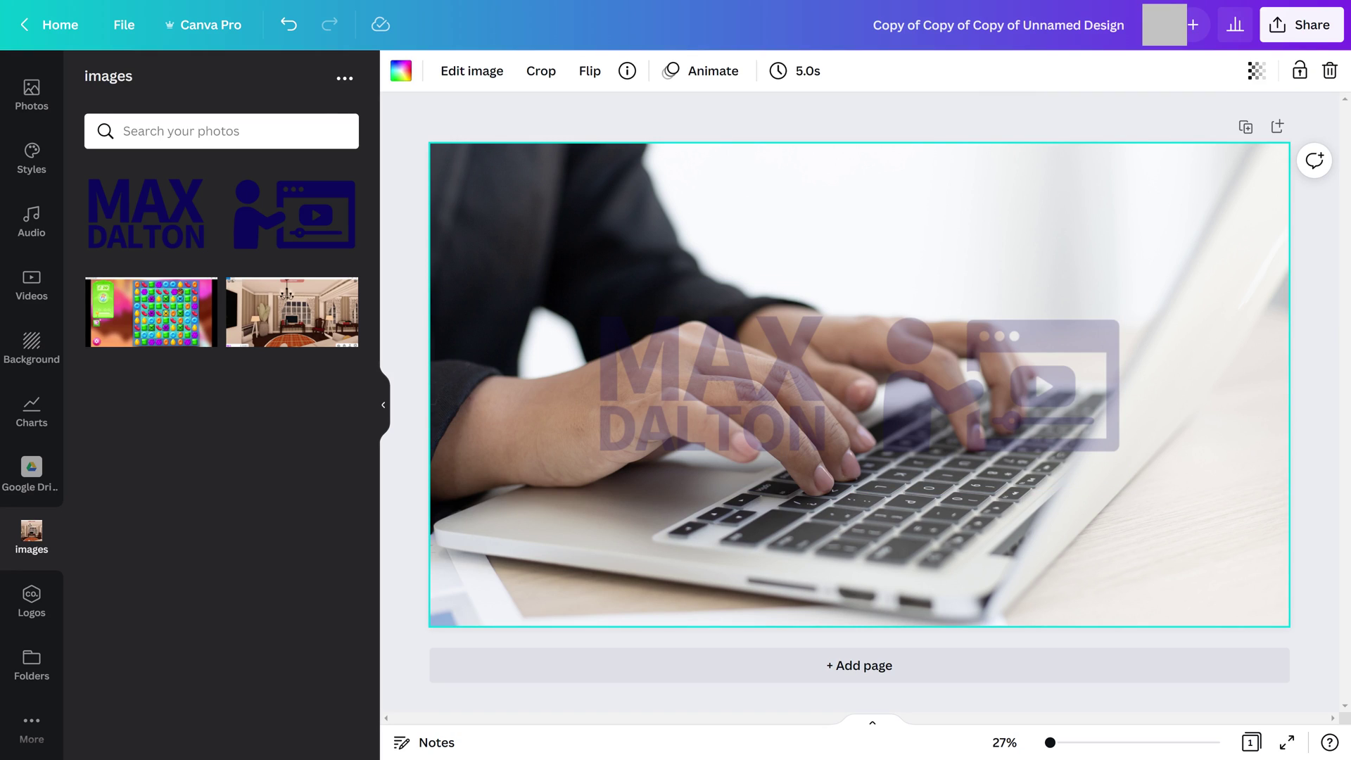